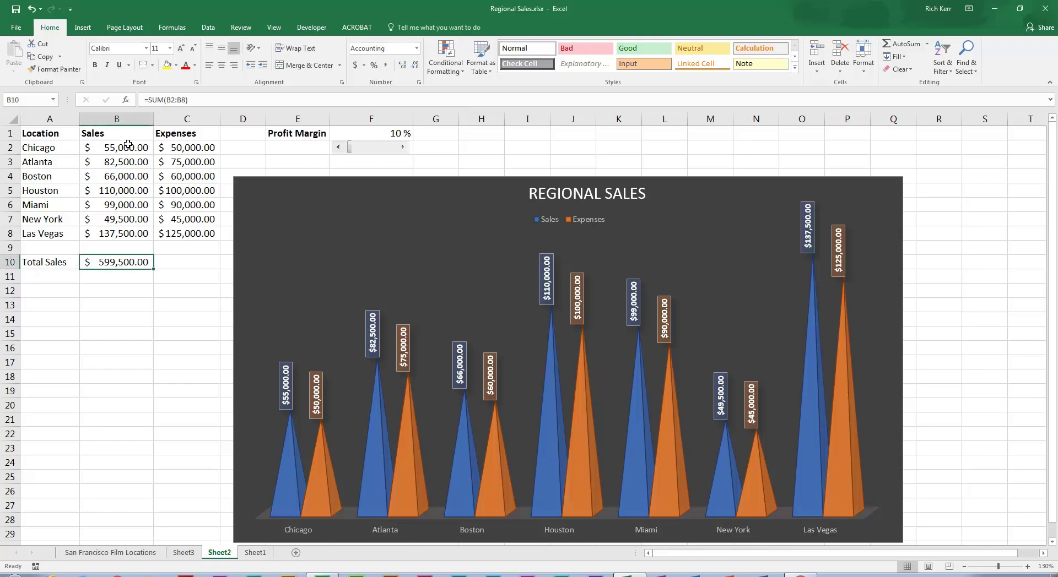
Step: Raise the profit margin to 20 % in single increments using the existing scroll bar below it
left_click(185, 148)
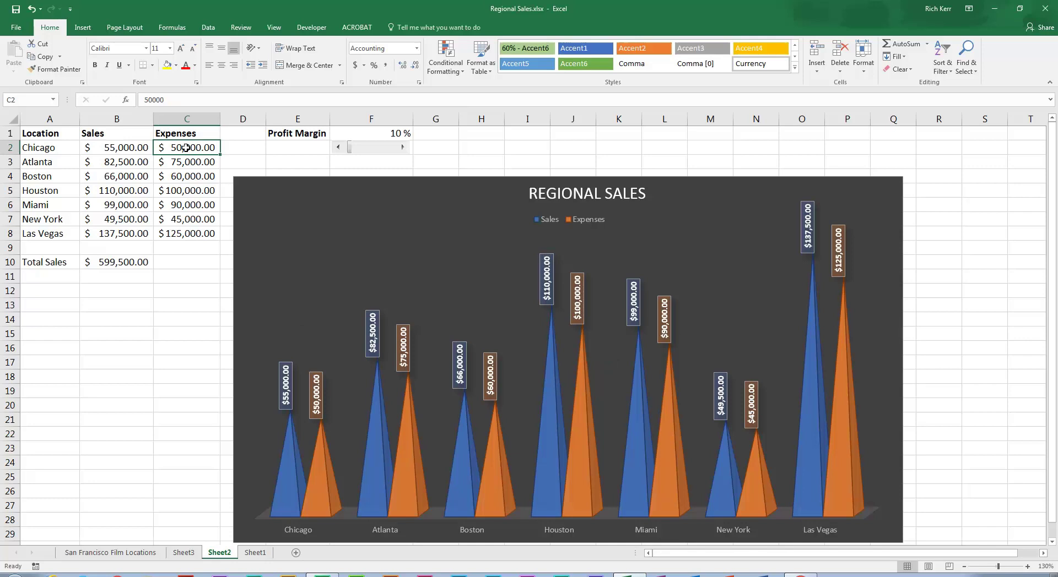
left_click(125, 261)
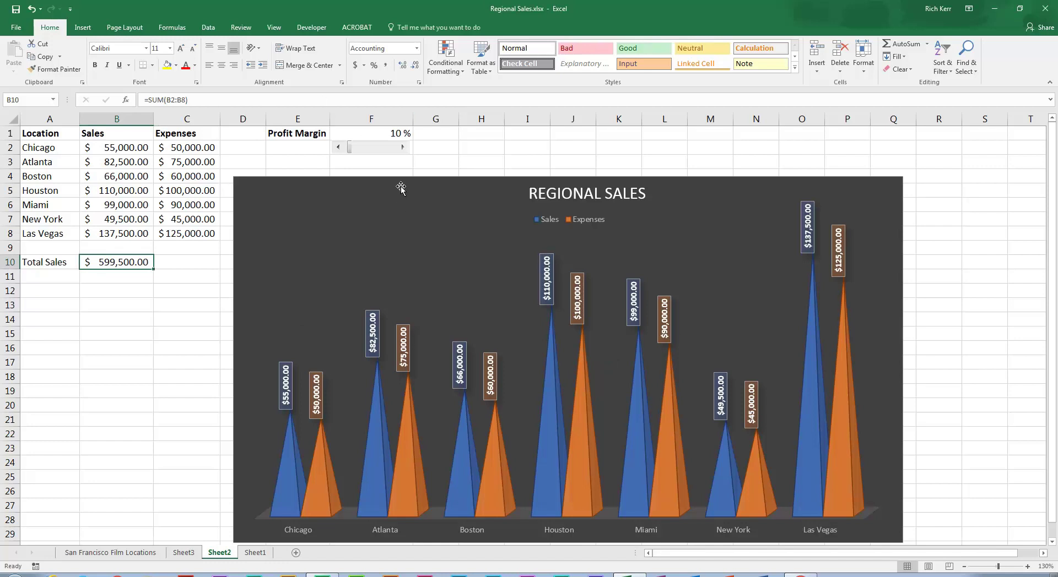
left_click(403, 147)
left_click(403, 147)
left_click(402, 147)
left_click(403, 147)
left_click(402, 147)
left_click(403, 147)
left_click(402, 147)
left_click(403, 148)
left_click(402, 148)
left_click(403, 148)
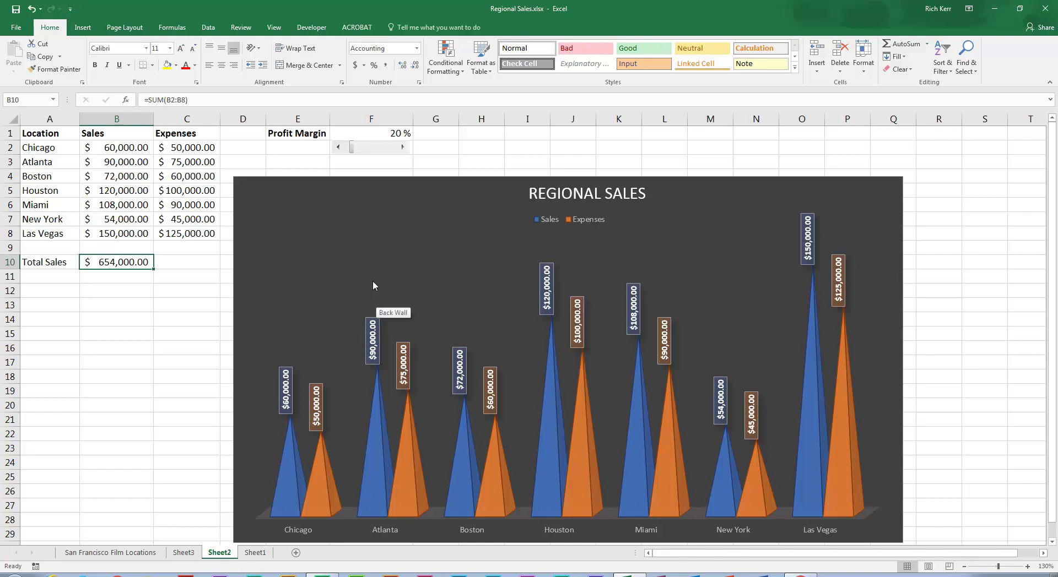
Step: Cut the existing scroll bar below the profit margin from the sheet
left_click(393, 153)
right_click(394, 153)
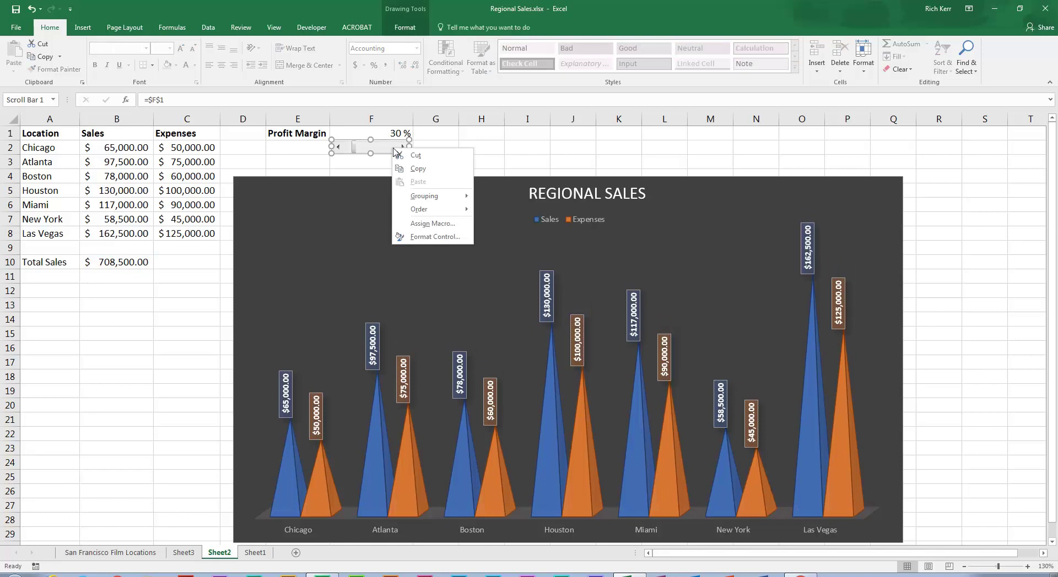
left_click(467, 150)
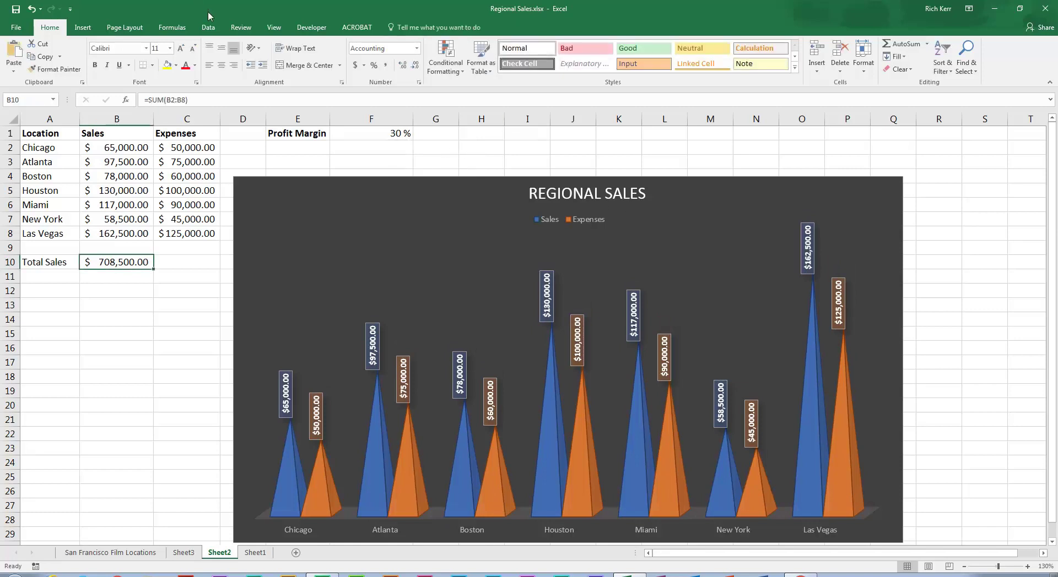
Step: Check in the ribbon customization options that the Developer tab is enabled
left_click(306, 31)
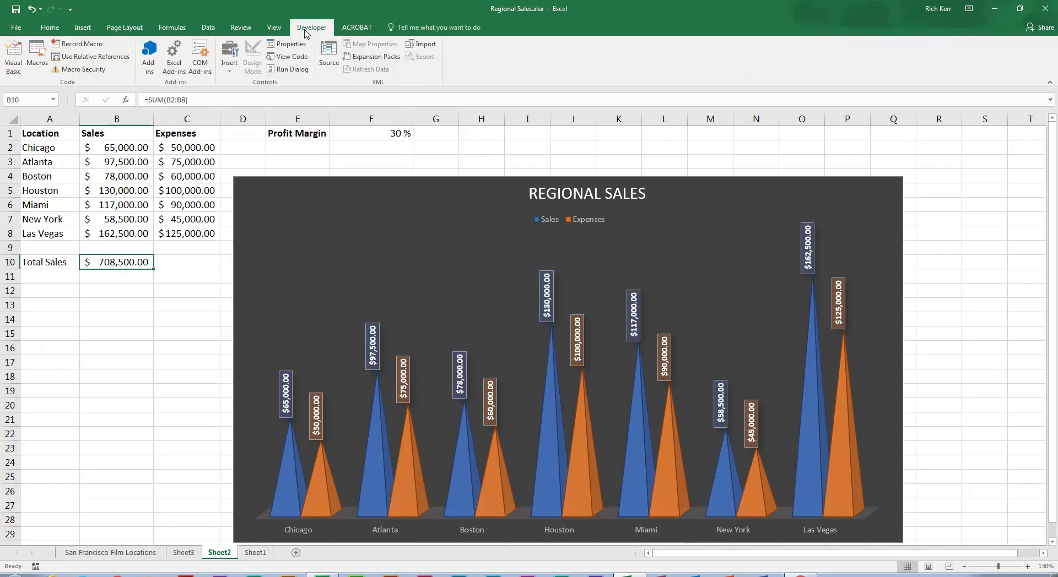
left_click(274, 28)
right_click(405, 57)
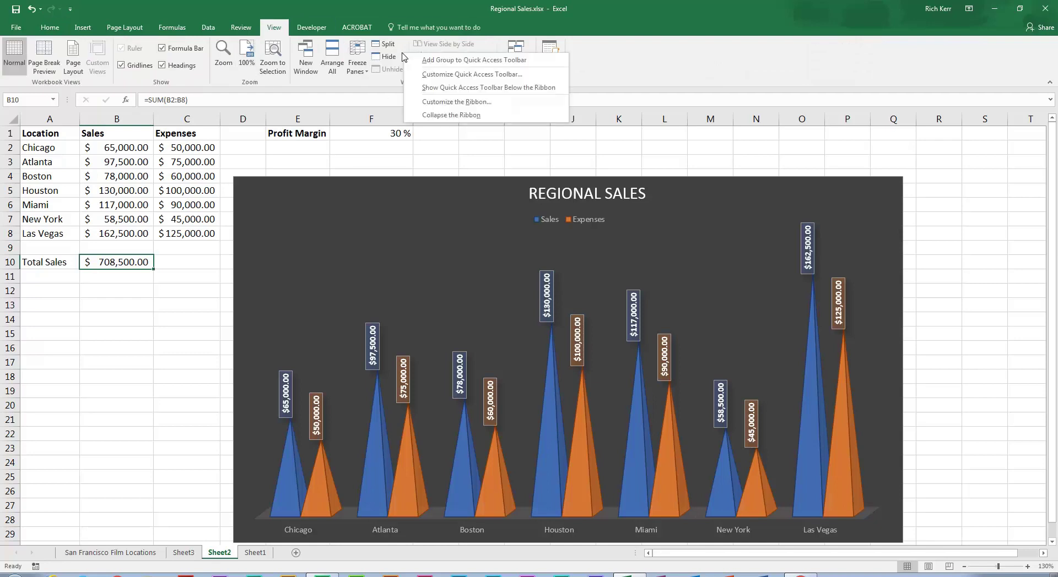
left_click(449, 101)
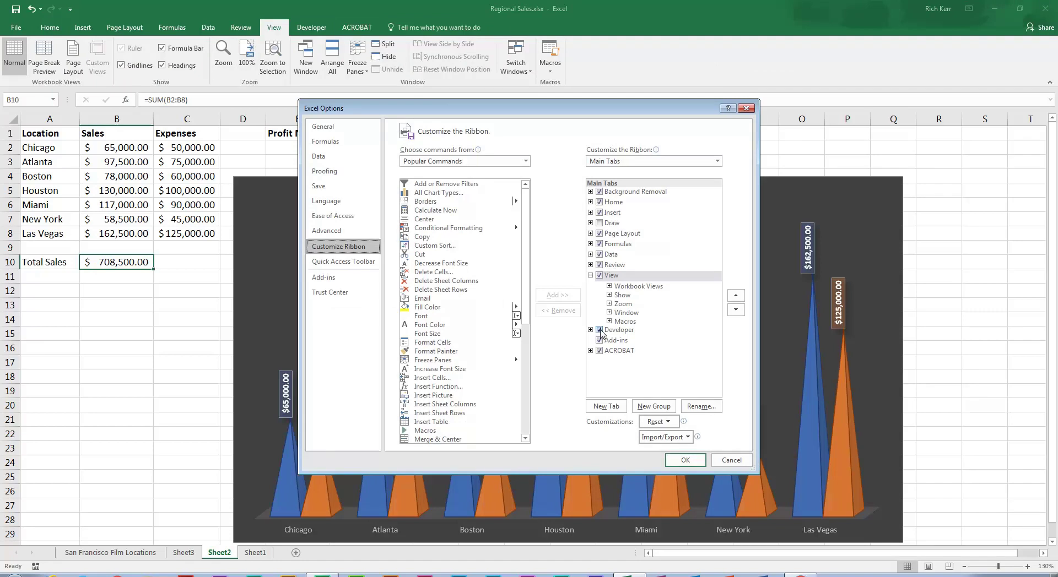
left_click(668, 457)
Step: Insert a form-control scroll bar beneath the profit margin, spanning columns E and F in row 2
left_click(310, 28)
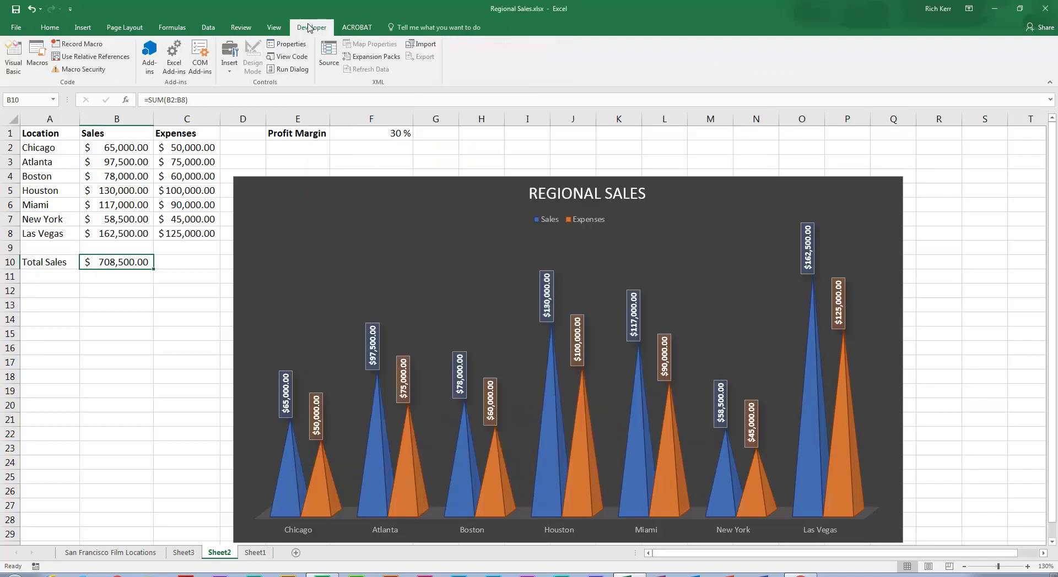
left_click(232, 70)
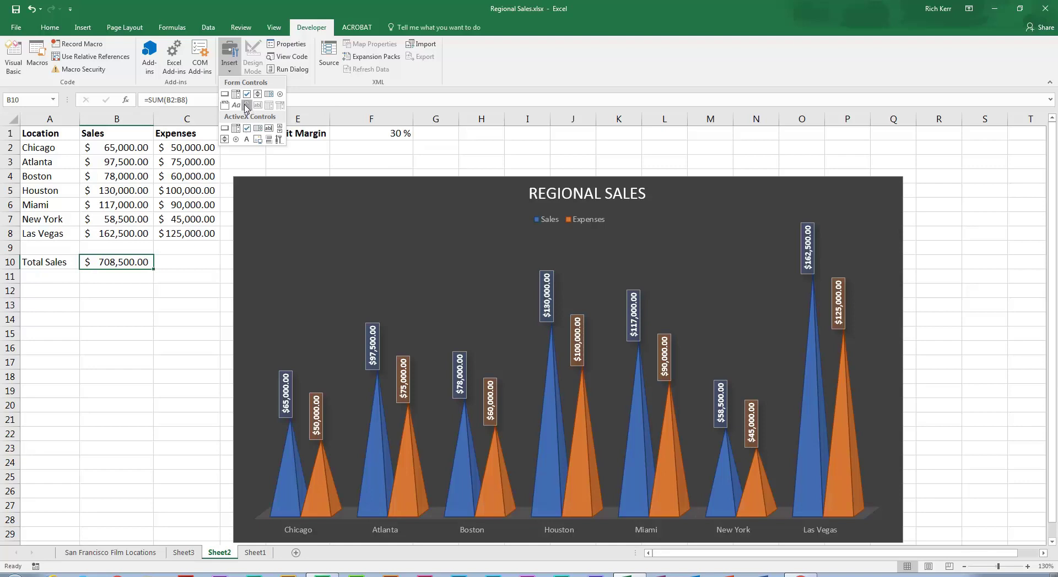
left_click(246, 105)
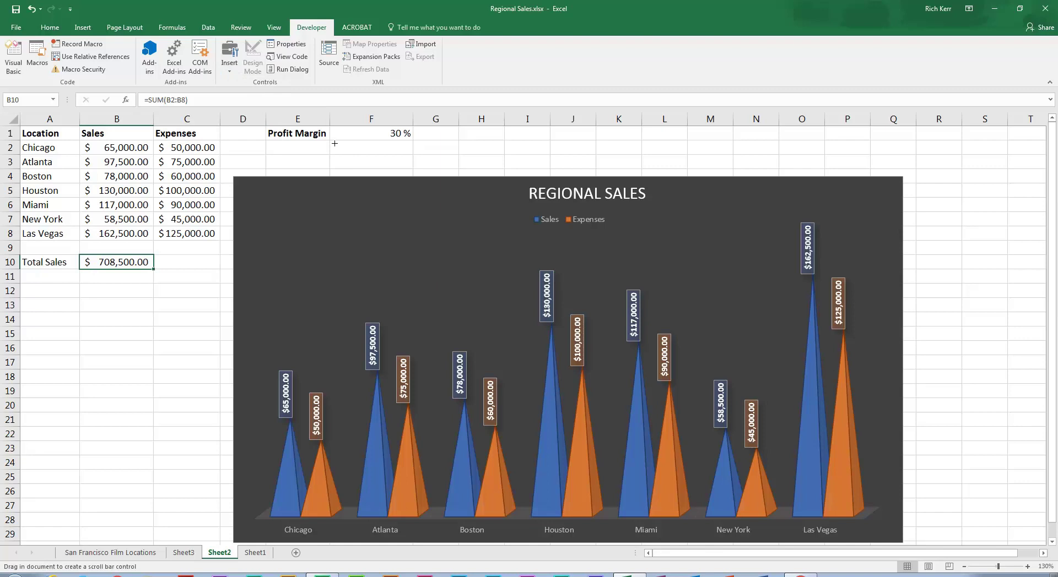
left_click_drag(338, 145, 444, 154)
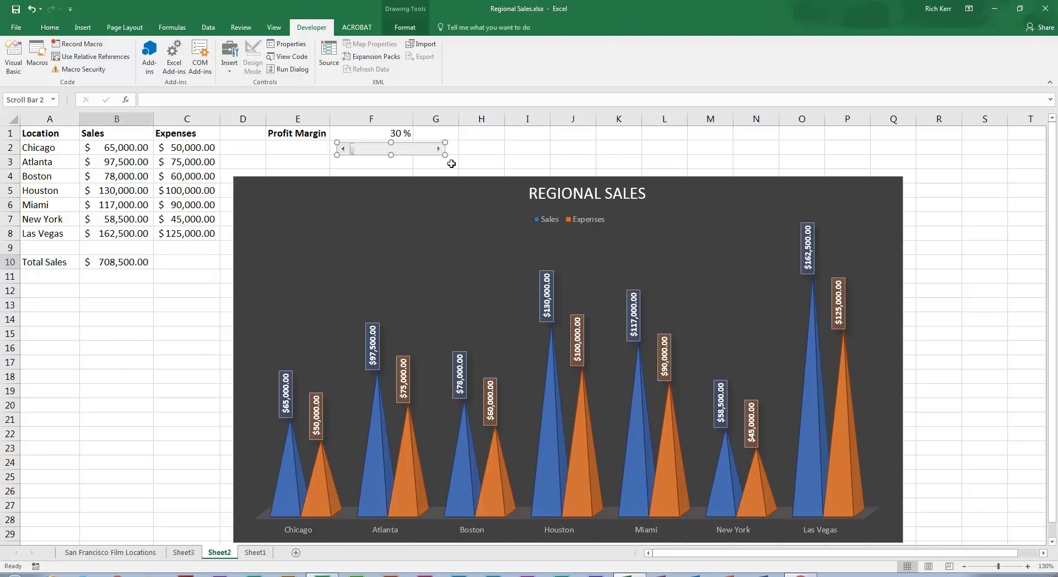
left_click_drag(366, 163, 358, 188)
left_click_drag(357, 149, 410, 155)
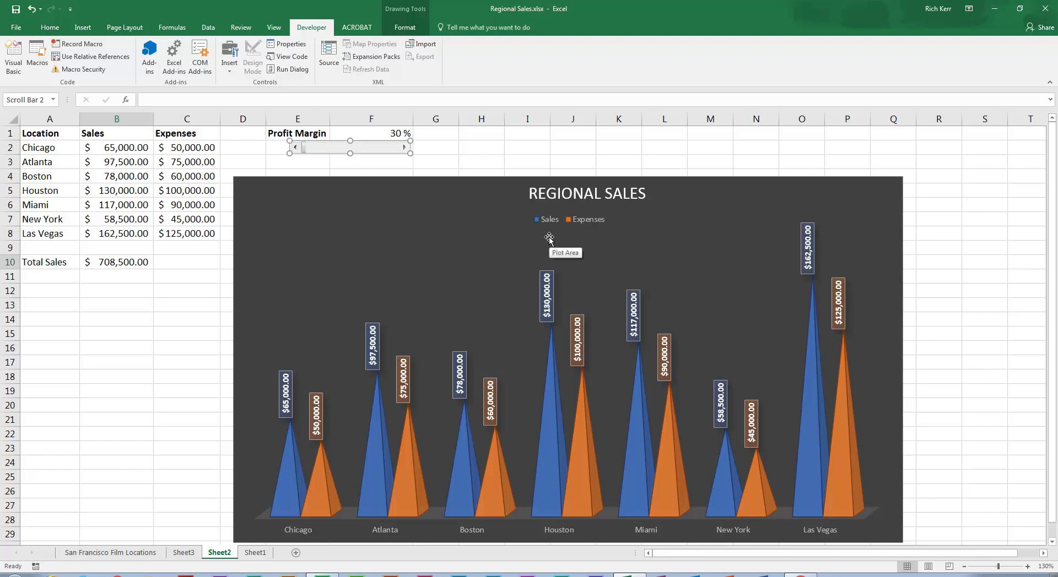
Step: Test the new unlinked scroll bar by moving its value up and back down
left_click(437, 148)
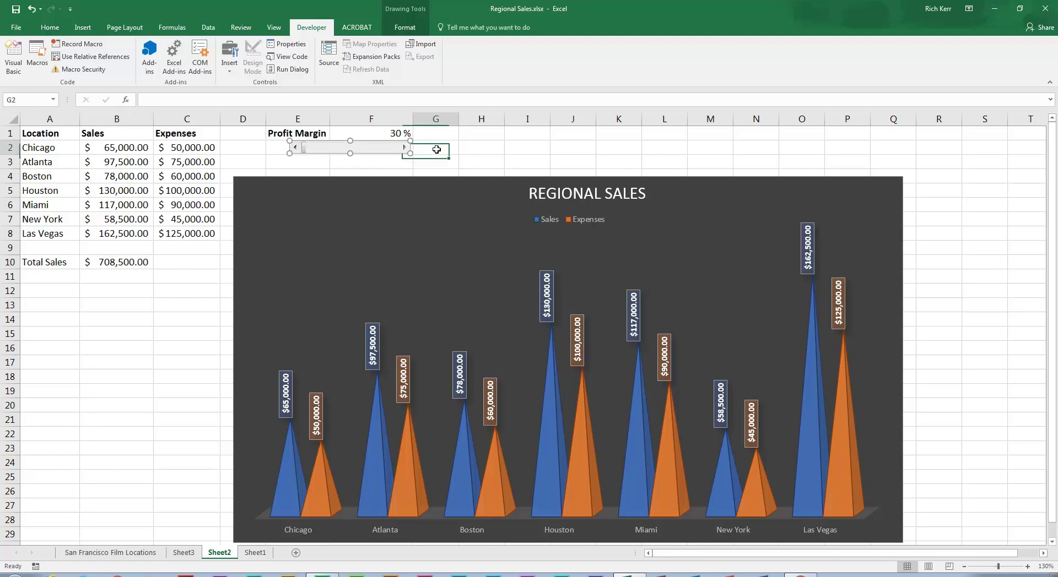
left_click(404, 147)
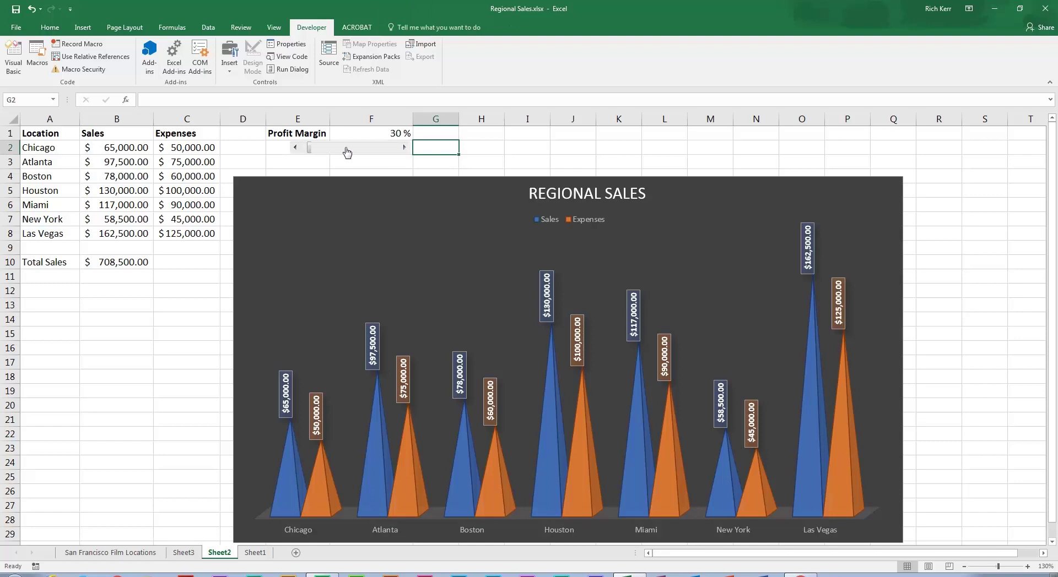
left_click(294, 148)
Step: Format the scroll bar control with a maximum value of 200 and link it to cell F1
right_click(391, 148)
left_click(430, 237)
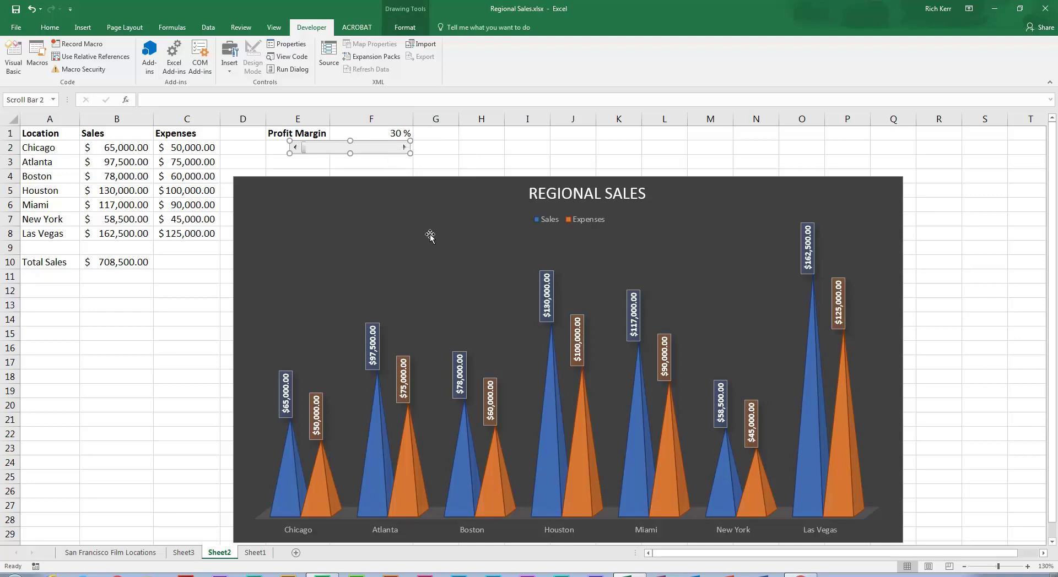
left_click_drag(311, 160, 604, 89)
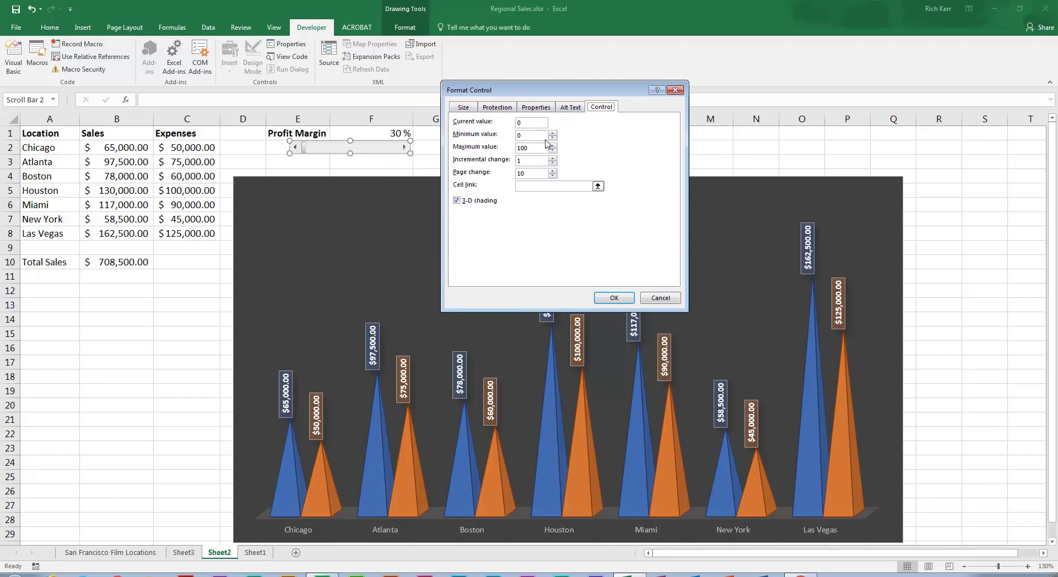
left_click(552, 138)
left_click(553, 150)
left_click(573, 186)
left_click(386, 132)
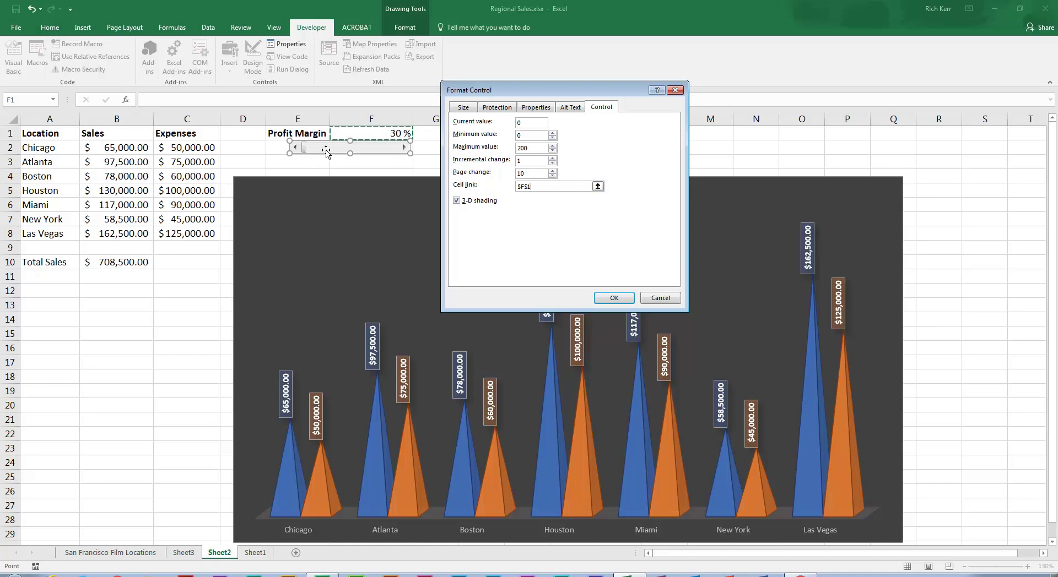
left_click(613, 298)
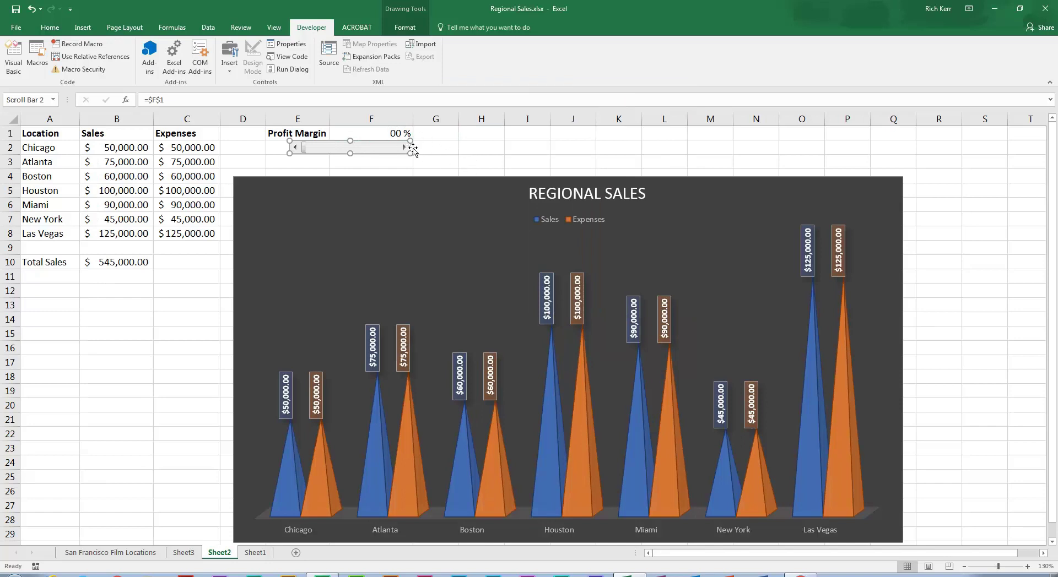
Step: Raise the profit margin to 10 % in single increments with the linked scroll bar
left_click(467, 148)
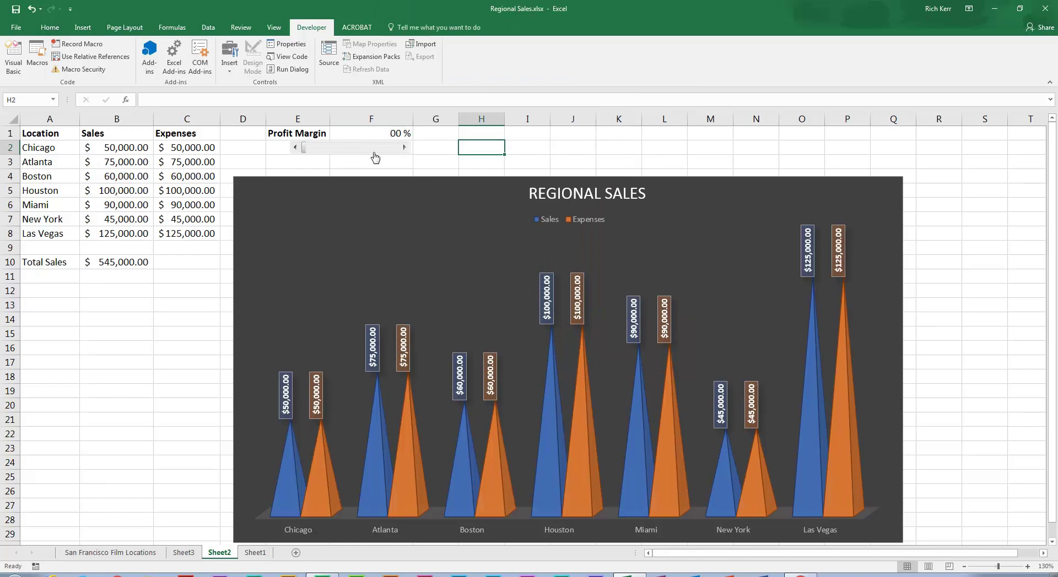
left_click(404, 148)
left_click(404, 148)
left_click(404, 148)
left_click(403, 148)
left_click(404, 148)
left_click(404, 148)
left_click(404, 148)
left_click(403, 148)
left_click(404, 147)
left_click(404, 148)
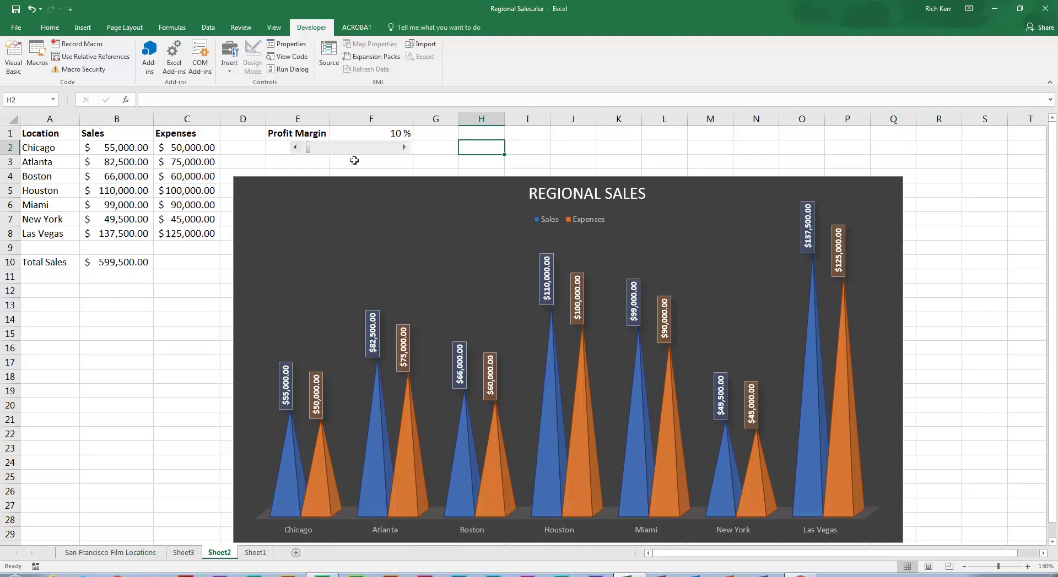
Step: Inspect the number stored in F1, and raise the profit margin to 25 % in single increments with the scroll bar
left_click(376, 134)
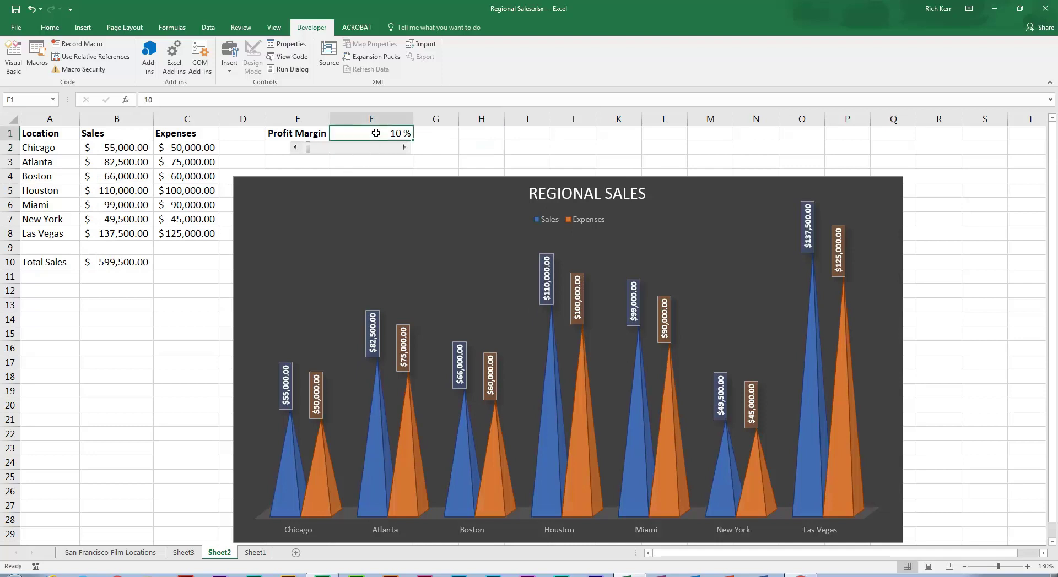
double_click(376, 133)
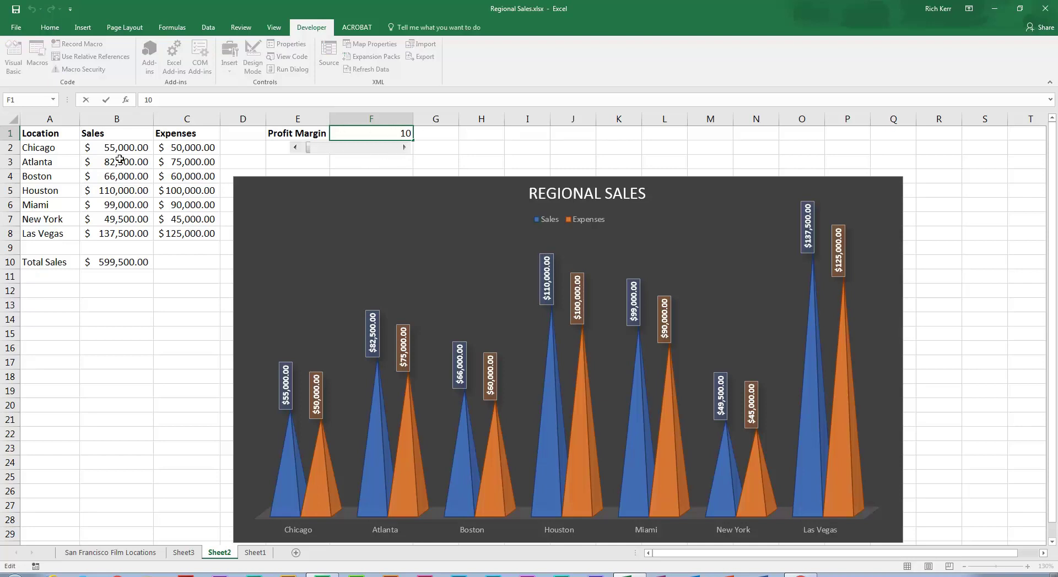
left_click(405, 147)
left_click(406, 148)
left_click(406, 148)
left_click(405, 147)
left_click(406, 148)
left_click(405, 148)
left_click(406, 148)
left_click(406, 148)
left_click(406, 147)
left_click(405, 148)
left_click(406, 148)
left_click(405, 148)
left_click(406, 148)
left_click(406, 148)
left_click(405, 148)
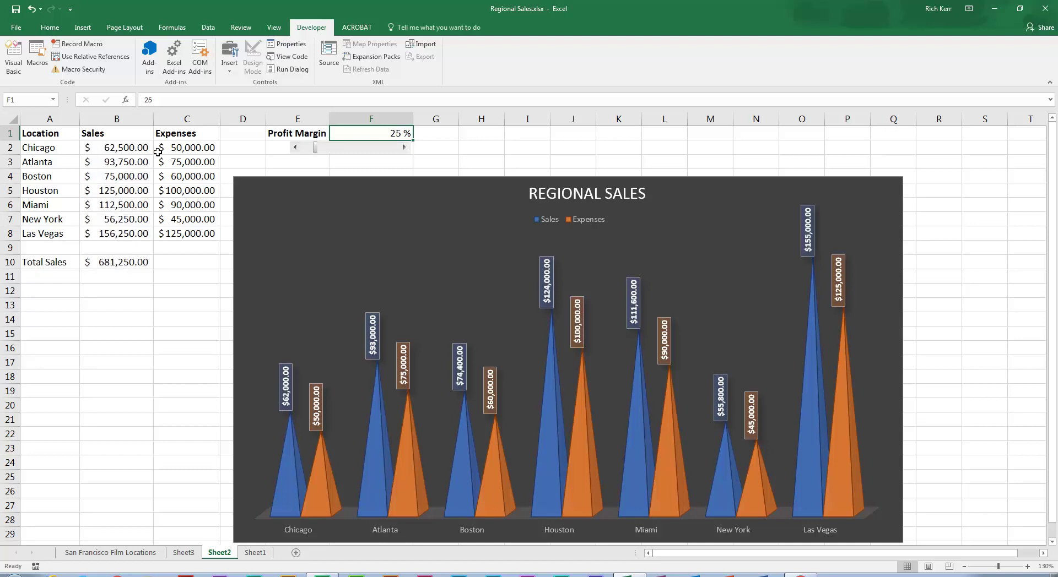
Step: Examine Chicago's sales formula in B2 and the expense cell it refers to
double_click(107, 148)
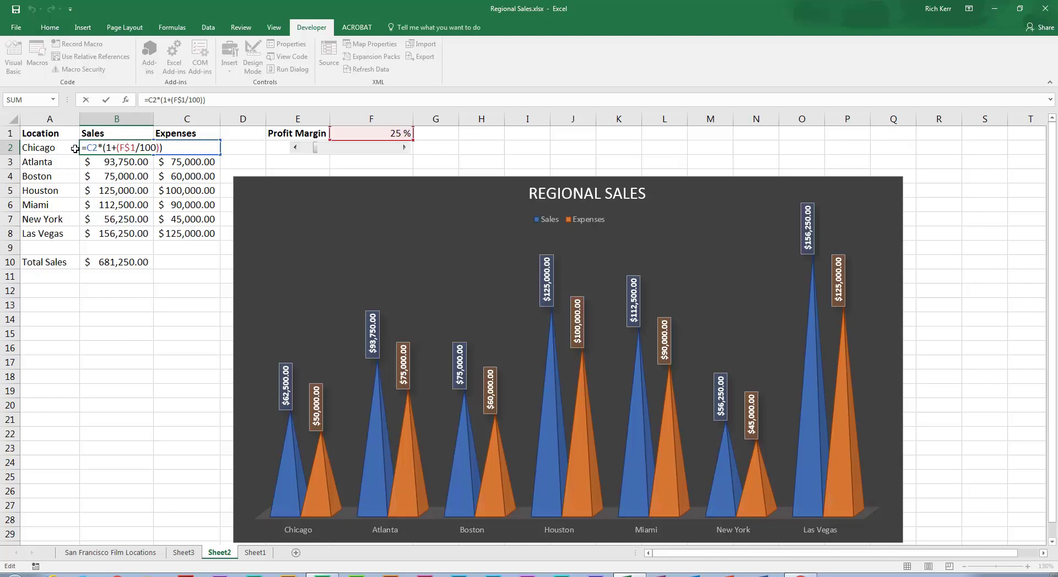
key("Return")
left_click(187, 149)
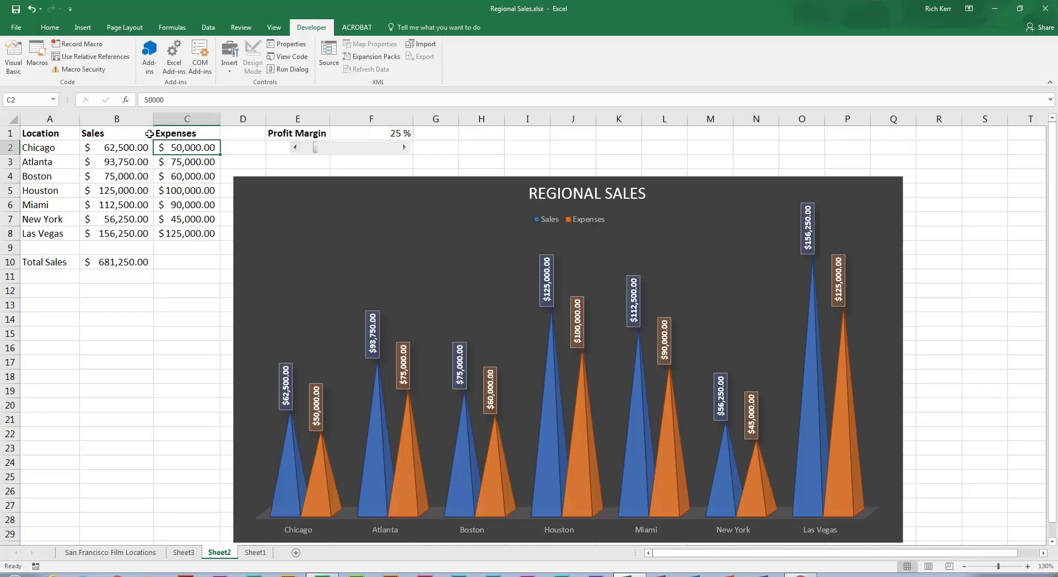
Step: Set the profit margin to 46 % by moving the scroll bar's slider and paging it upward
mouse_move(315, 148)
left_mouse_down()
mouse_move(329, 151)
mouse_move(307, 151)
left_mouse_up()
left_click(333, 147)
left_click(332, 147)
left_click(332, 148)
Step: Examine the raw number stored in cell F1 behind its percent display
left_click(369, 135)
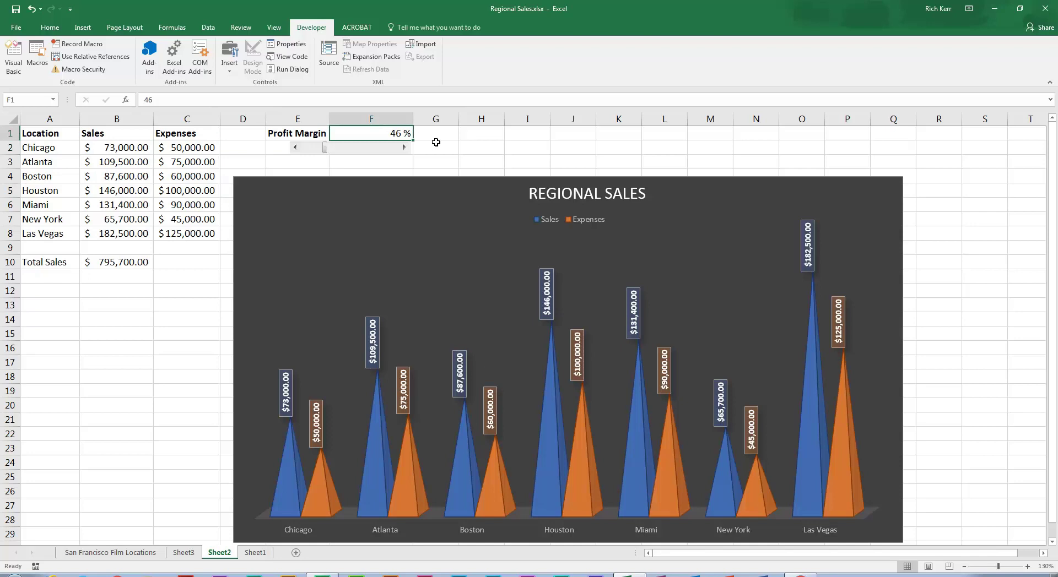
double_click(387, 135)
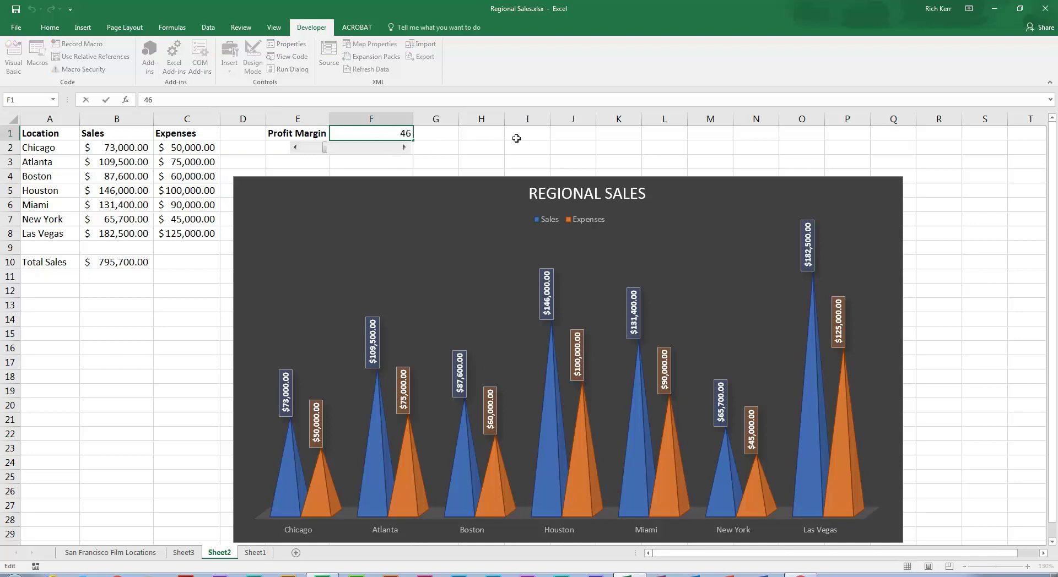
key("Escape")
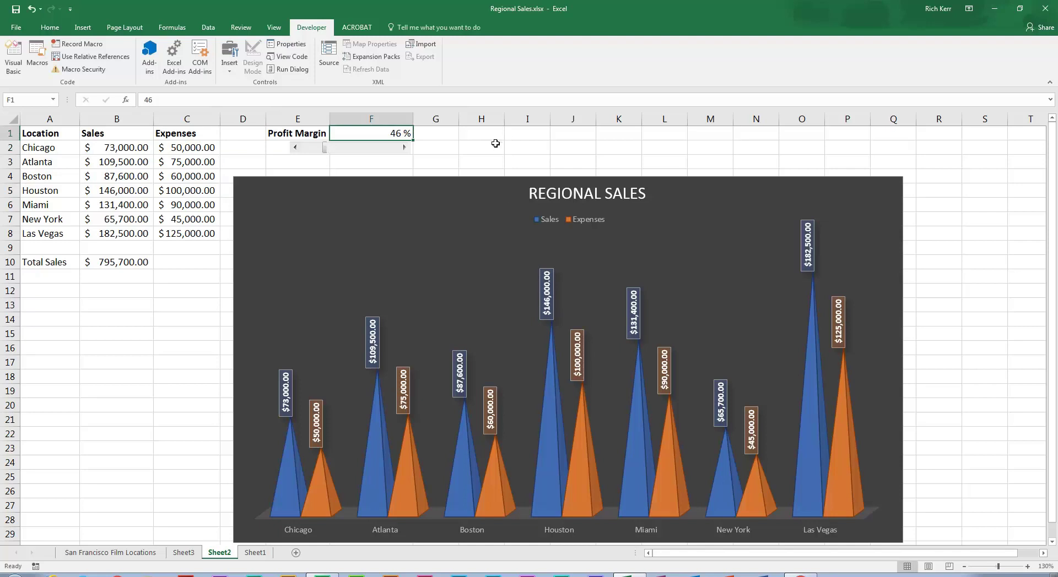
Step: Enter 30 in cell H1 and apply the Percent format to it
left_click(493, 135)
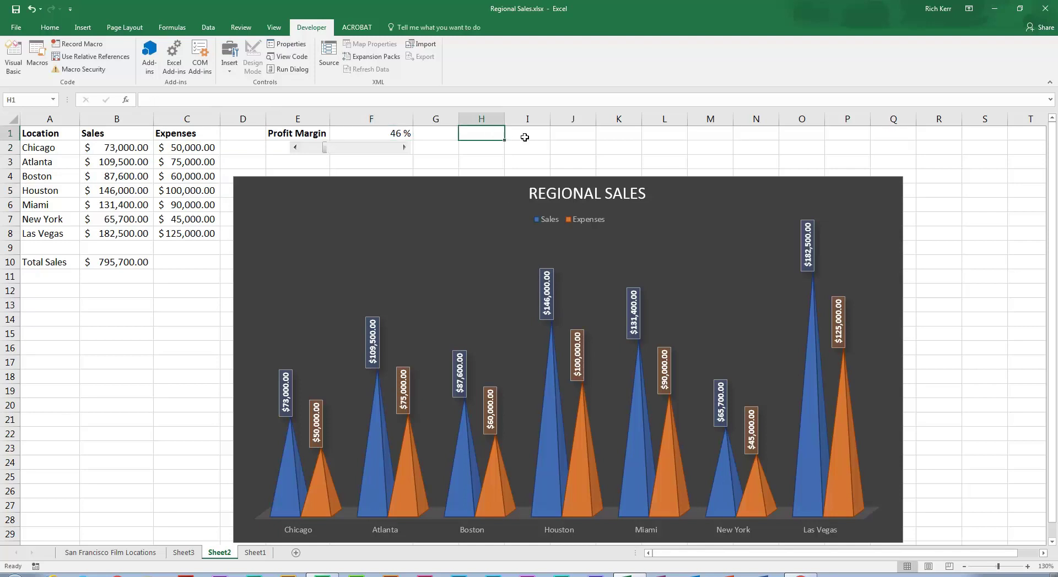
type("30")
key("Return")
key("Up")
left_click(52, 28)
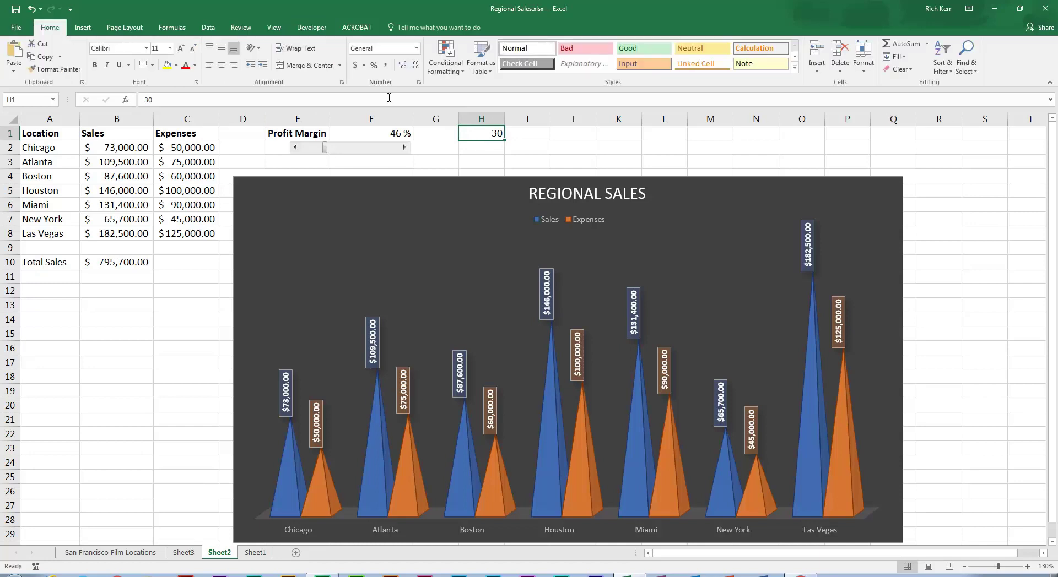
left_click(375, 66)
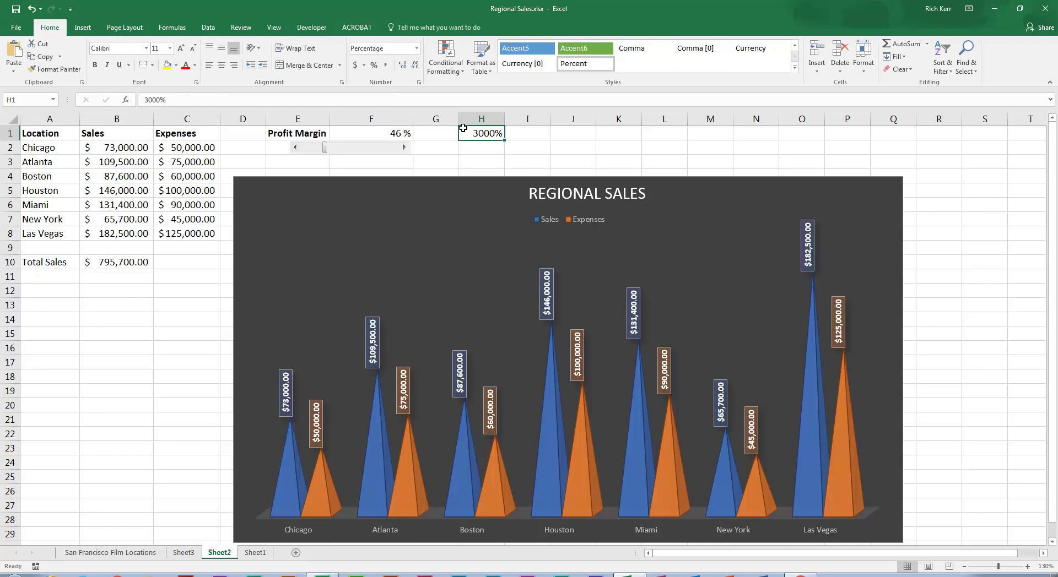
Step: Compare the stored contents of cell H1 with the raw number in profit margin cell F1
double_click(490, 138)
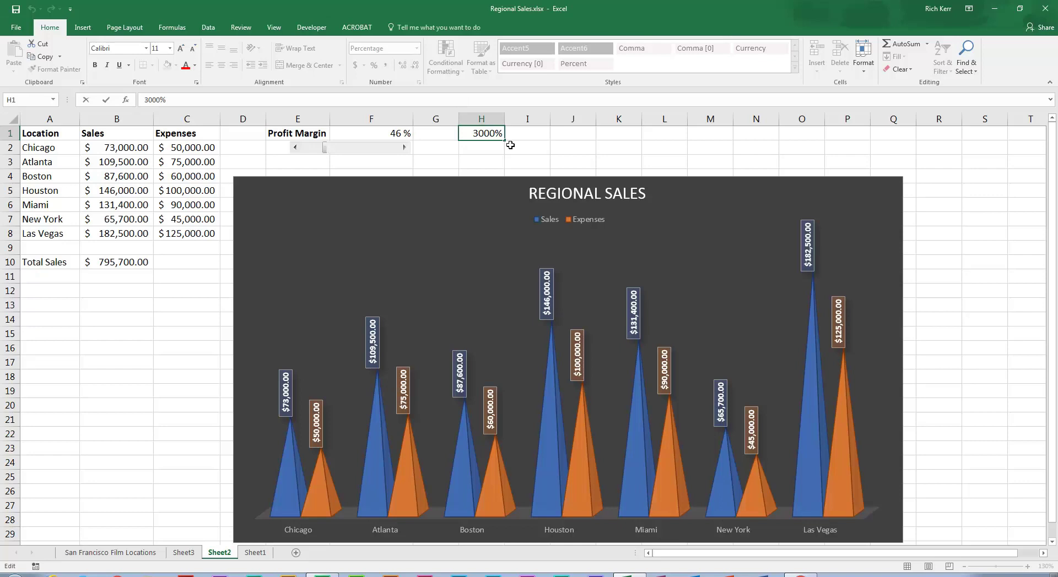
key("Escape")
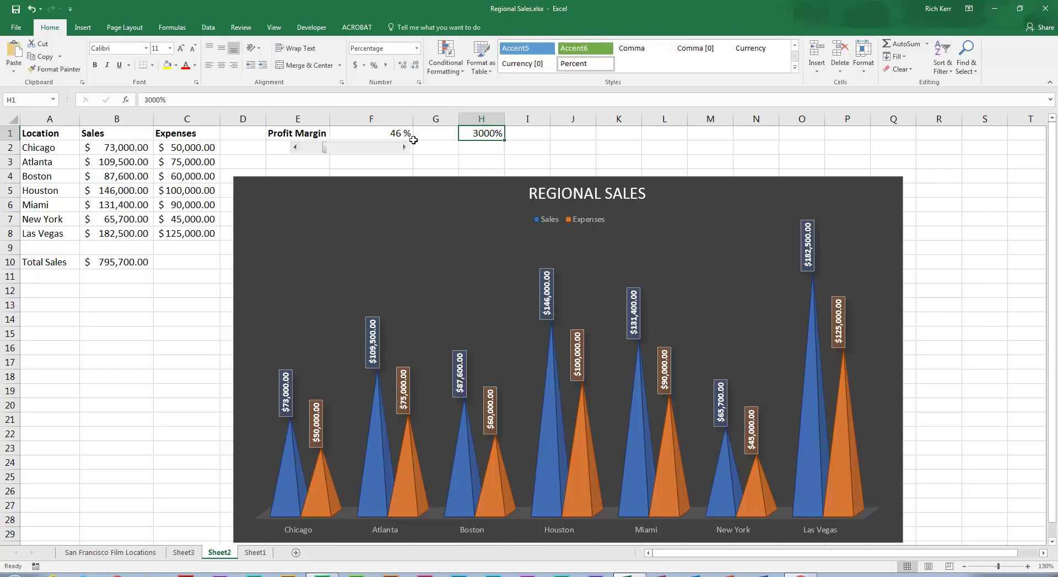
left_click(386, 133)
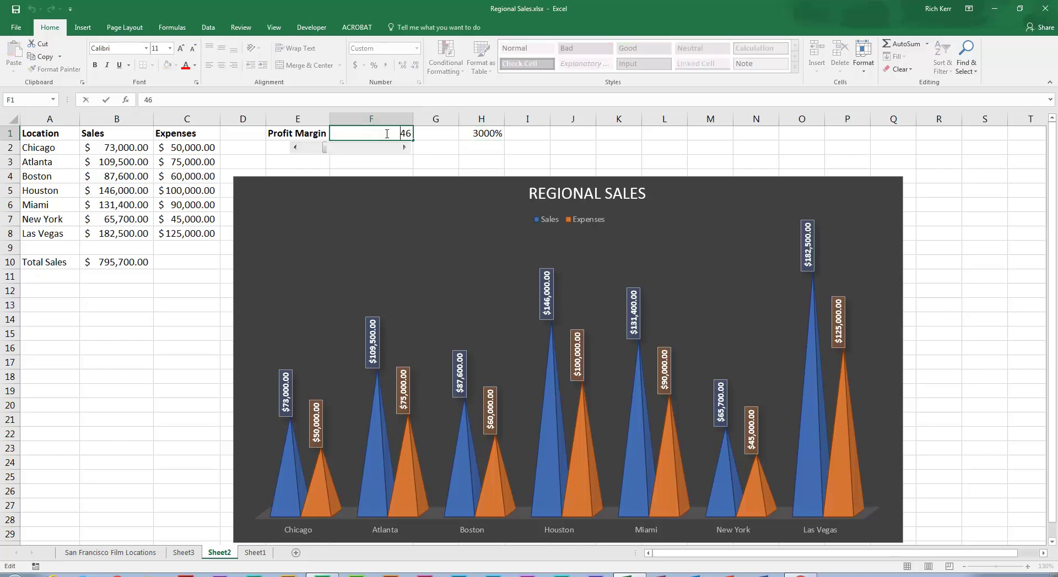
Step: Raise the profit margin to 50 % in single increments with the scroll bar
left_click(404, 147)
left_click(405, 147)
left_click(405, 148)
left_click(404, 148)
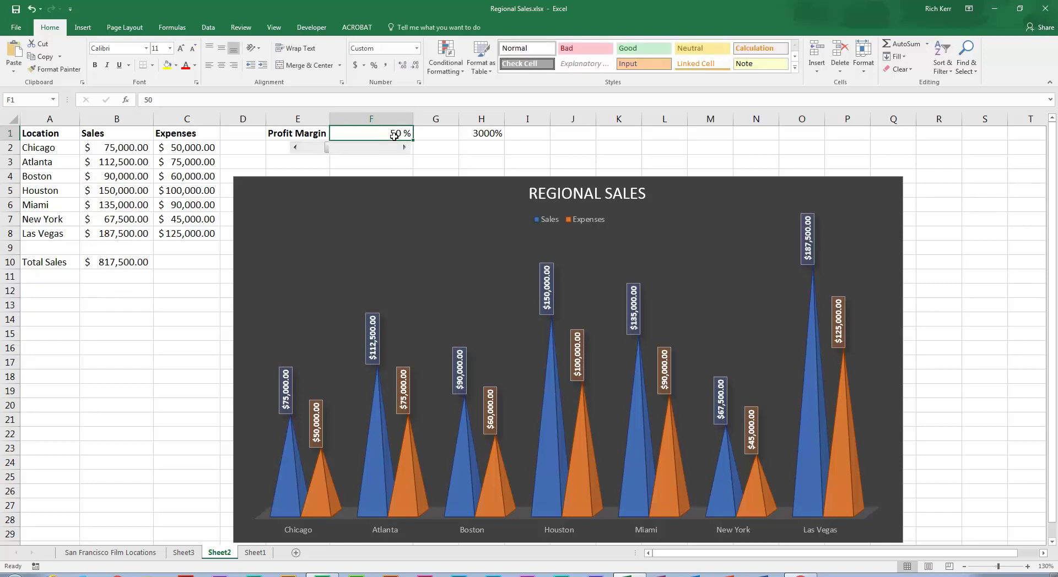
Step: Apply the custom number format 0"%" to profit margin cell F1, with no space before the percent sign
left_click(470, 138)
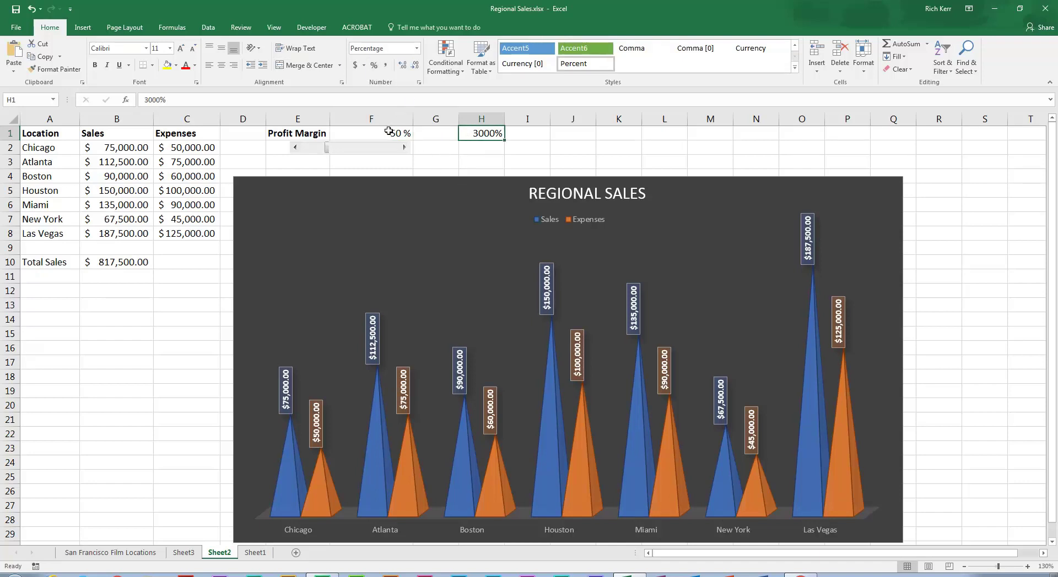
left_click(389, 131)
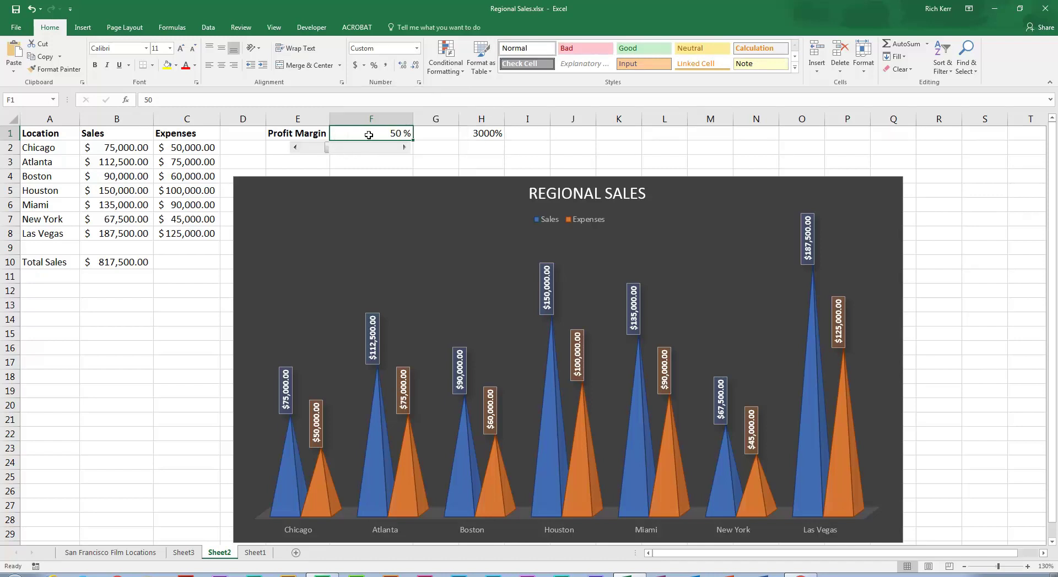
key("ctrl+1")
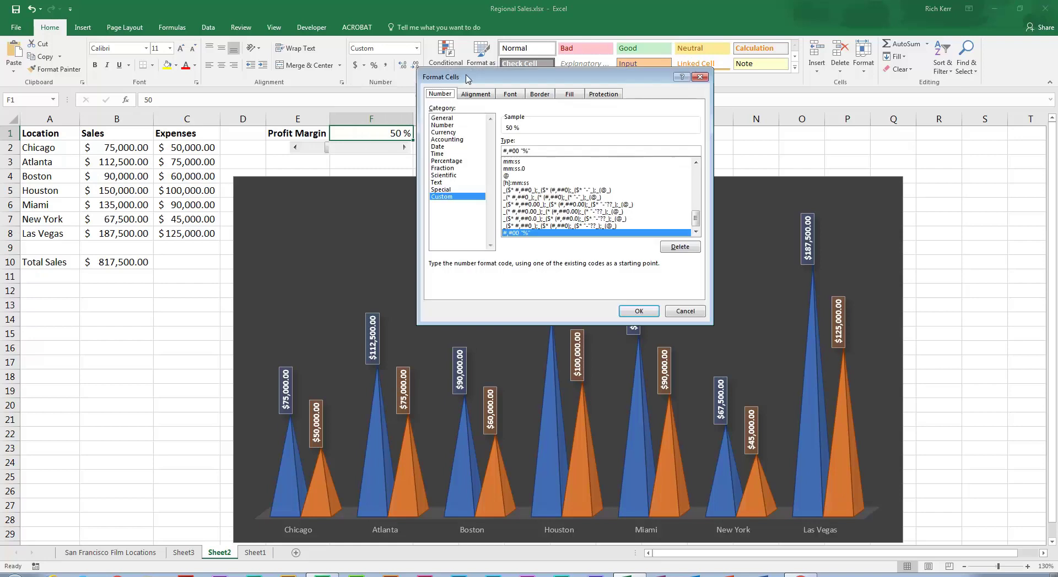
left_click_drag(468, 78, 509, 88)
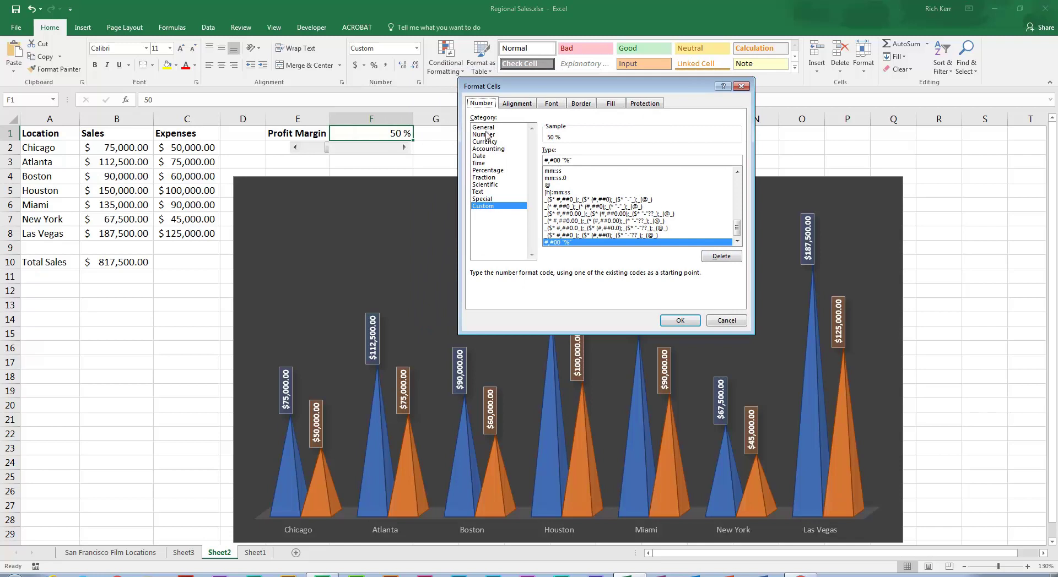
left_click(484, 127)
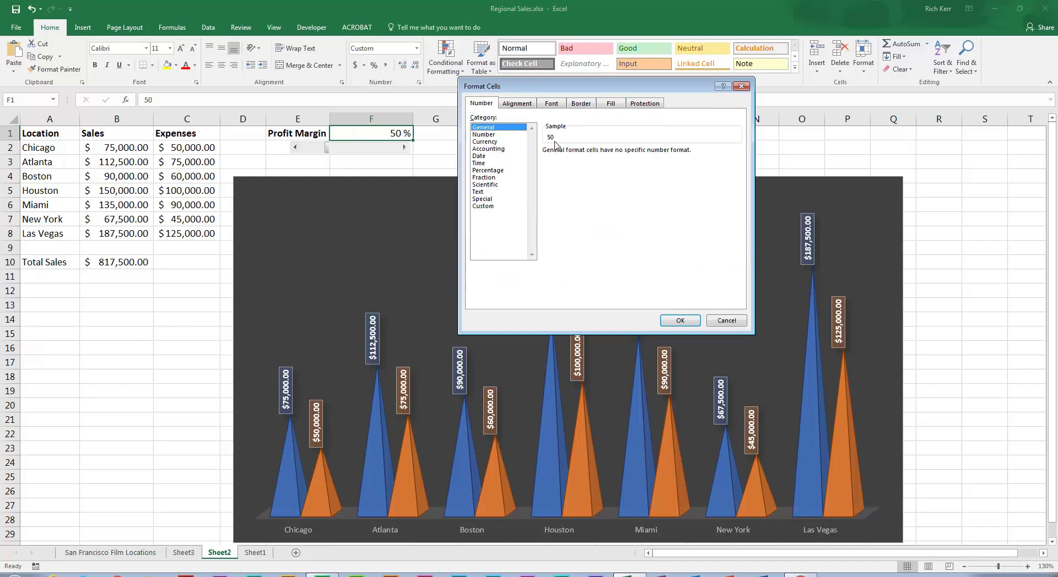
left_click(485, 206)
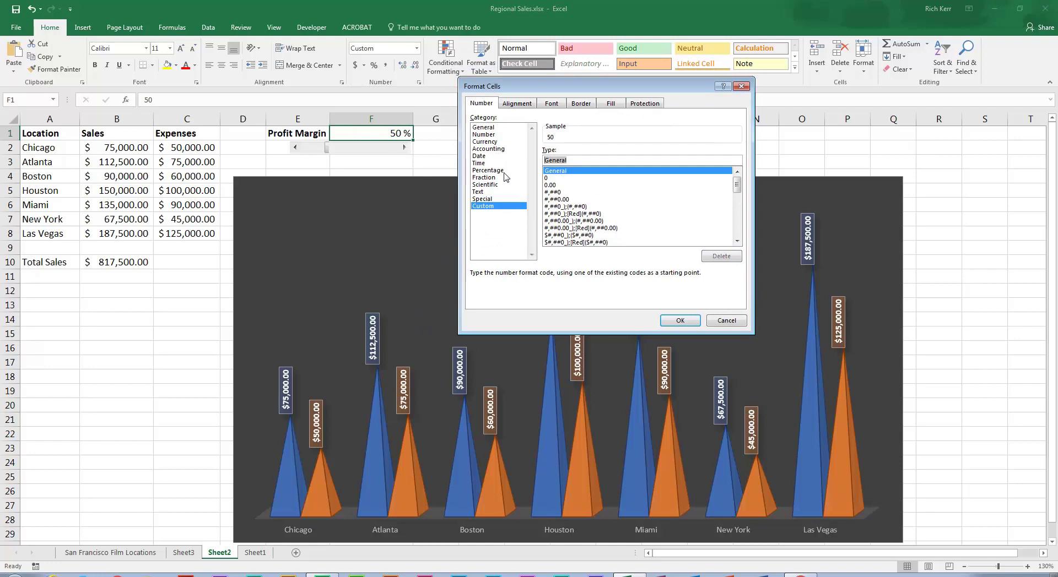
type("0")
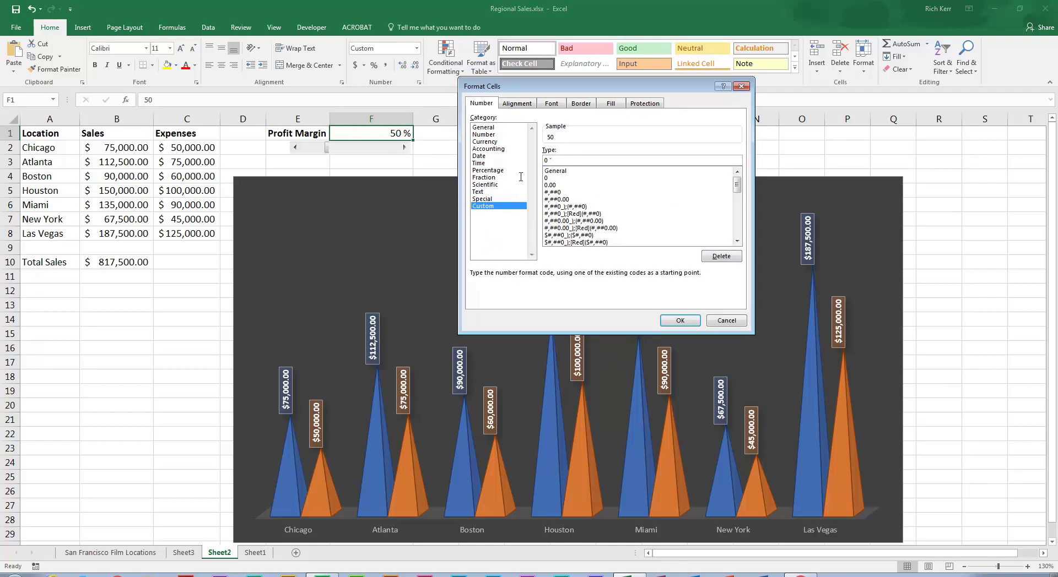
type(" \"%\"")
key("BackSpace")
left_click(680, 321)
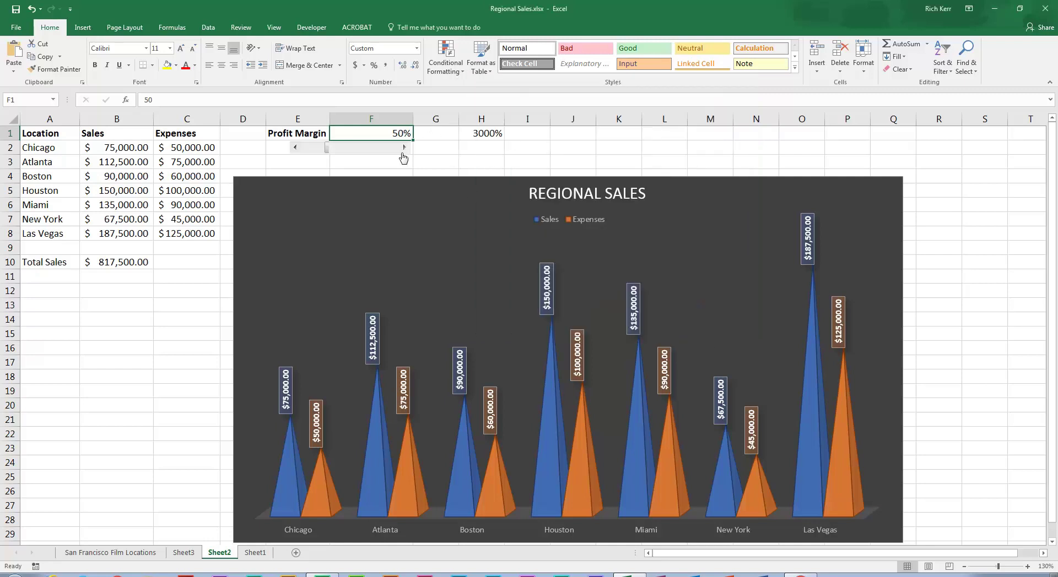
Step: Test the scroll bar by stepping the profit margin up to 53%, then sweeping it to 200% and back to 0%
left_click(404, 147)
left_click(404, 148)
left_click(404, 148)
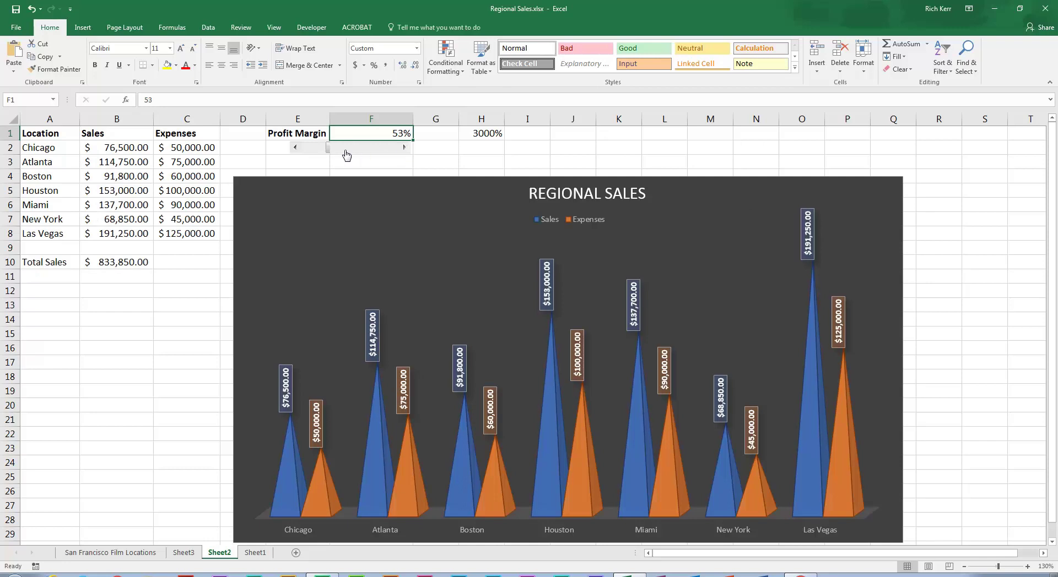
left_click_drag(328, 148, 407, 154)
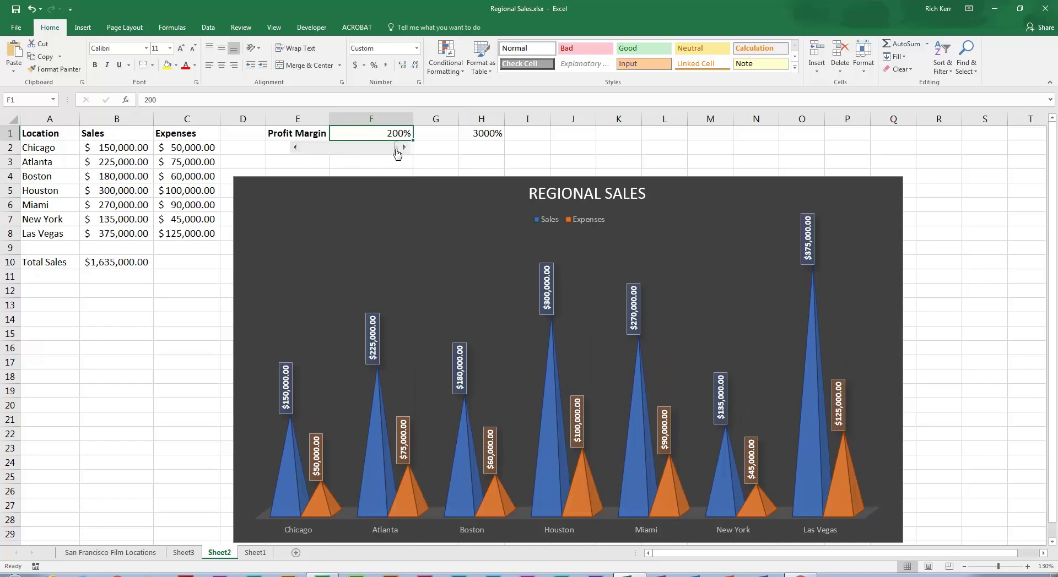
left_click_drag(397, 153, 309, 155)
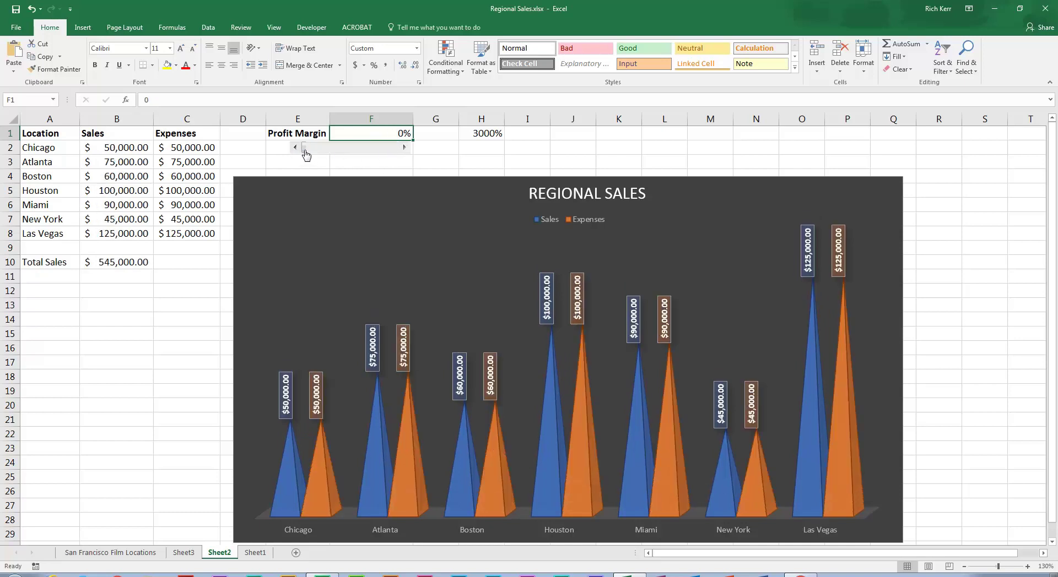
Step: Set the profit margin to 47% by paging the scroll bar upward and moving its slider
left_click(337, 147)
left_click(339, 147)
left_click_drag(314, 149, 327, 152)
key("Page_Down")
scroll(366, 198, "up", 10)
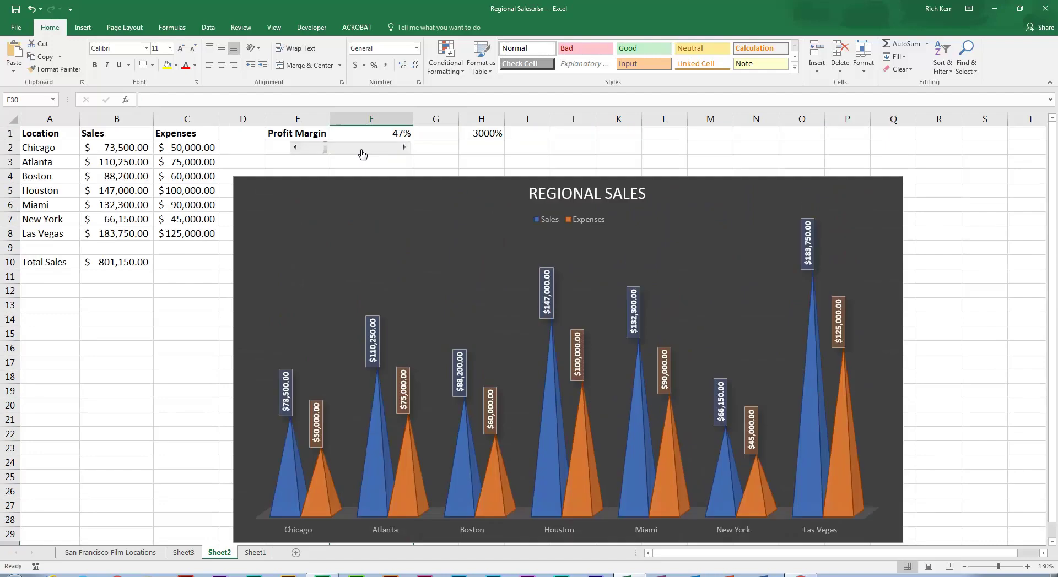
Step: Page the scroll bar upward until the profit margin is 97%
left_click(326, 148)
left_click(353, 148)
left_click(363, 148)
left_click(364, 147)
left_click(368, 147)
left_click(369, 149)
left_click(374, 150)
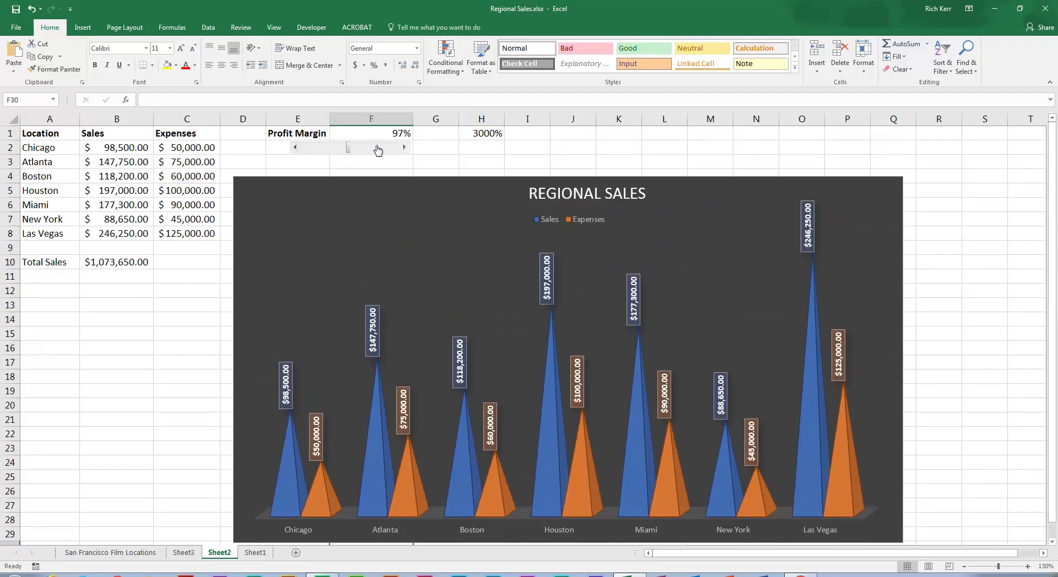